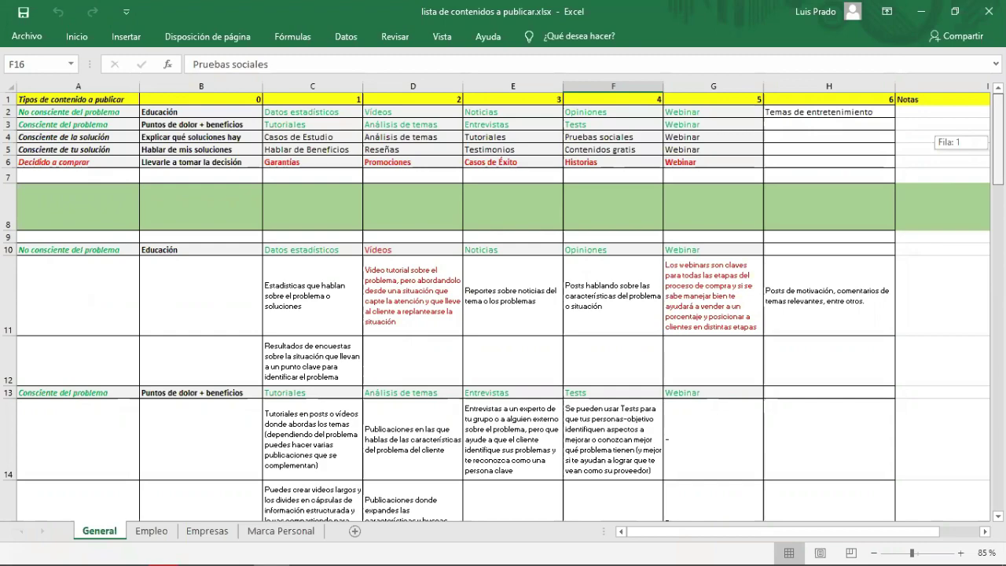
scroll(503, 306, "down", 10)
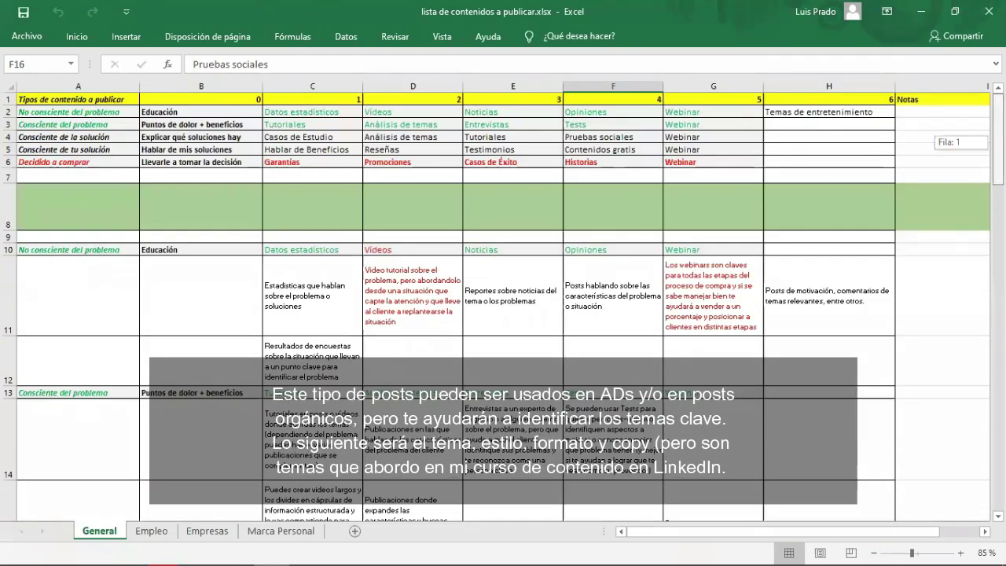
left_click_drag(998, 141, 998, 141)
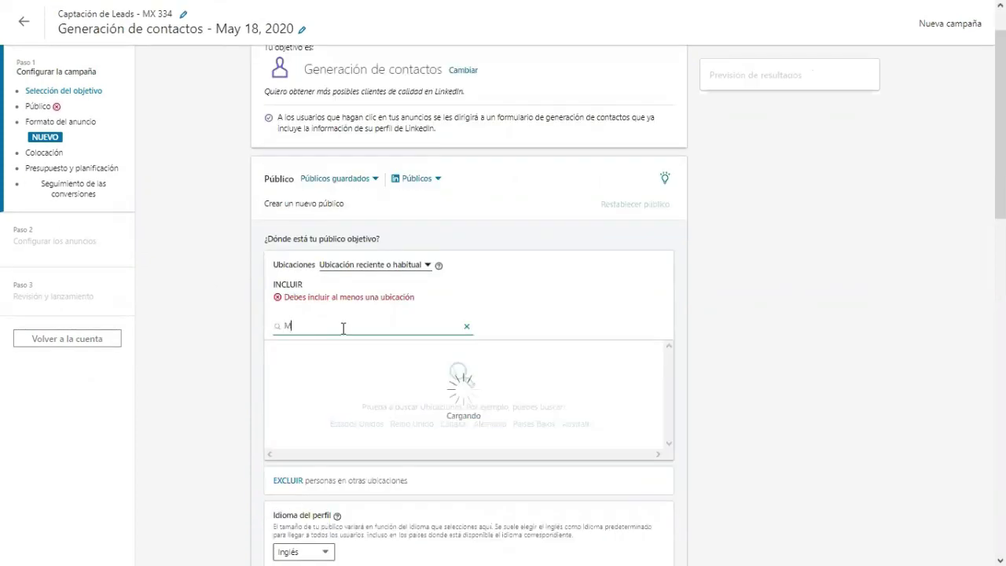
- Search the audience locations for Mexico and include México as the target location
type("exico")
left_click(305, 355)
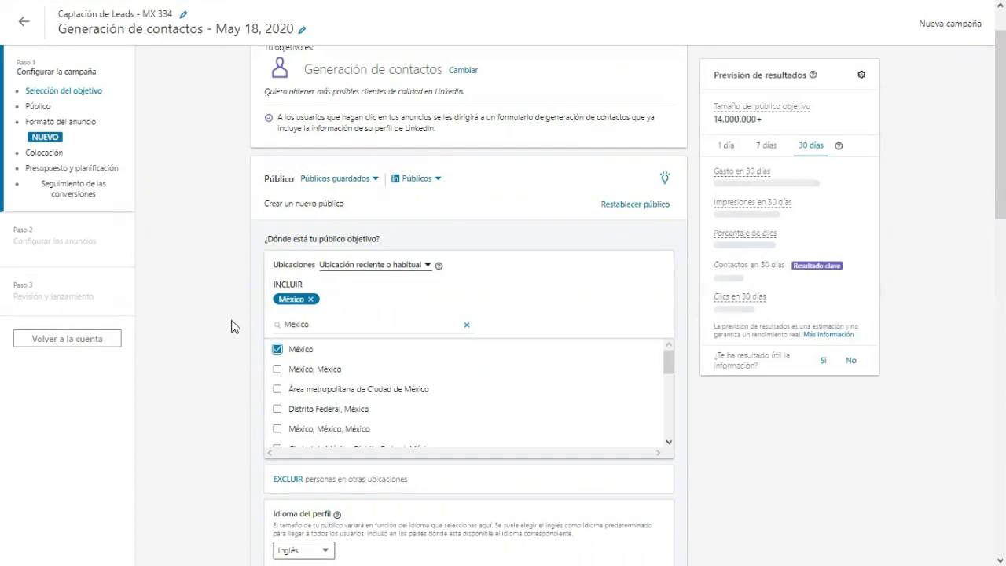
left_click(372, 181)
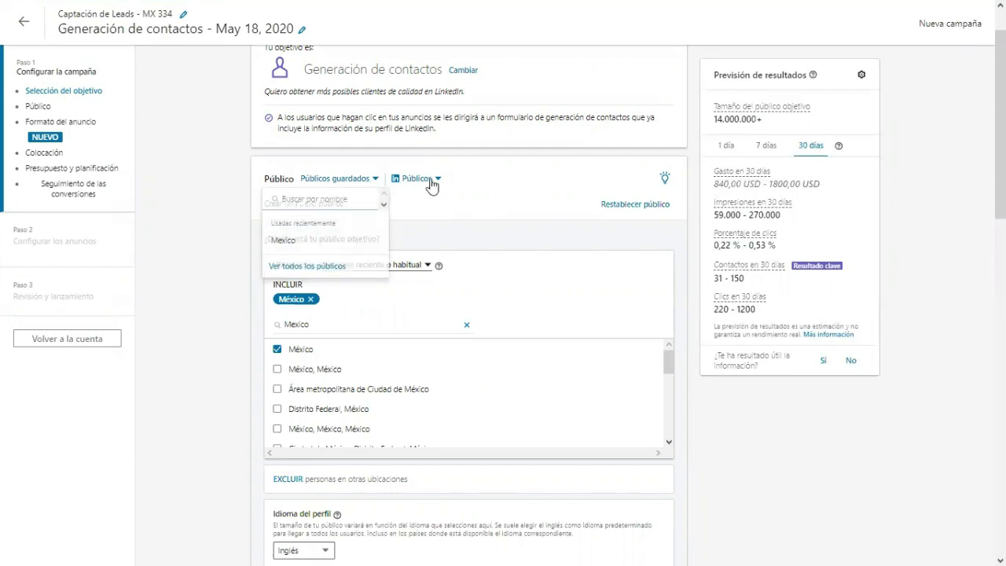
left_click(434, 180)
left_click_drag(441, 223, 443, 437)
left_click(198, 276)
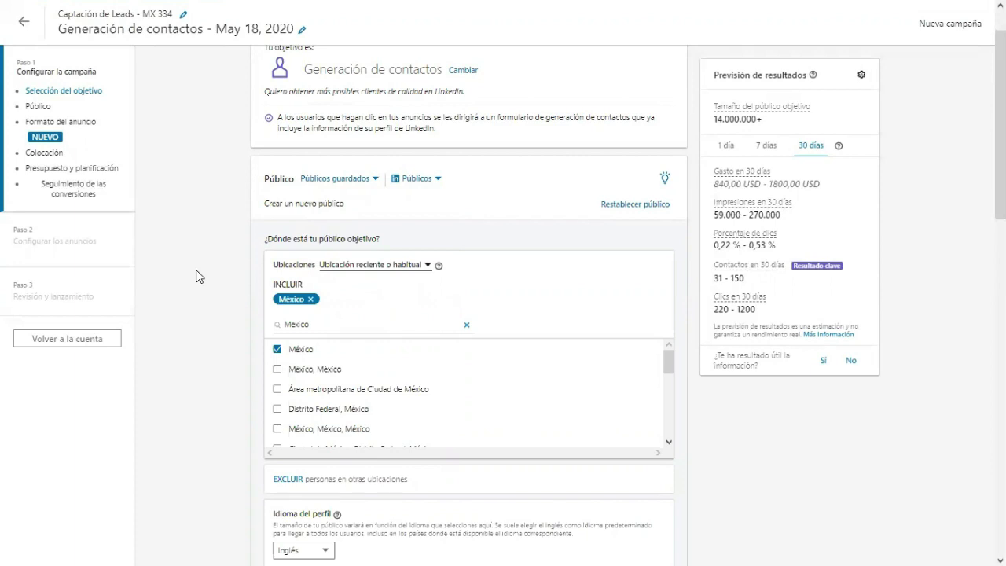
- Target the company sectors Construcción, Construcción naval and Materiales de construcción in the campaign audience
scroll(213, 276, "down", 5)
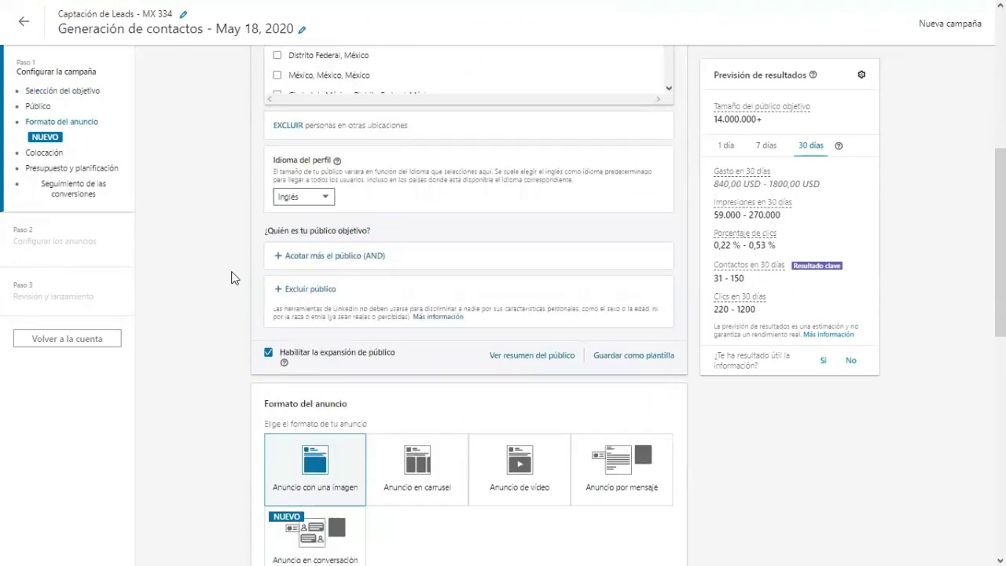
left_click(298, 257)
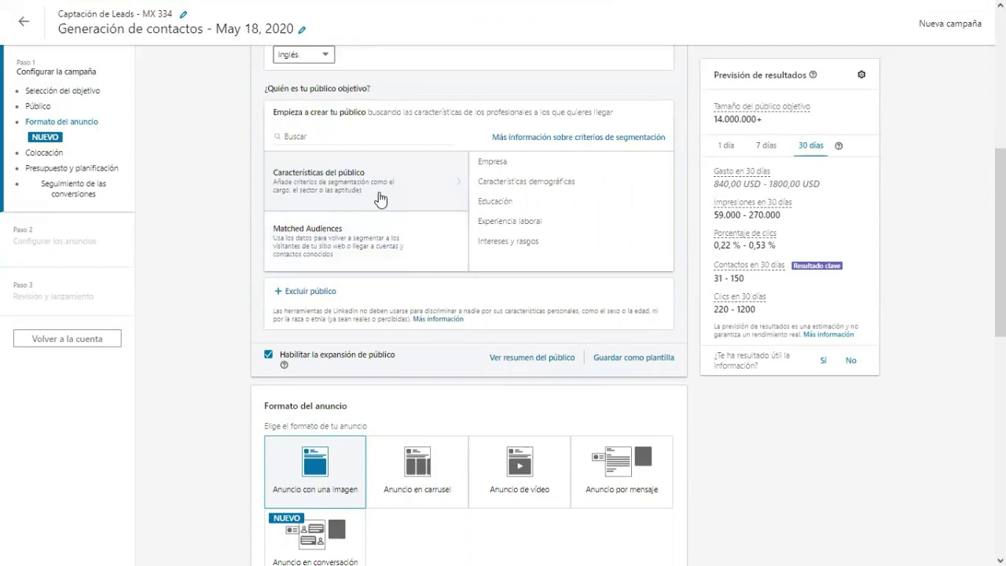
left_click(370, 247)
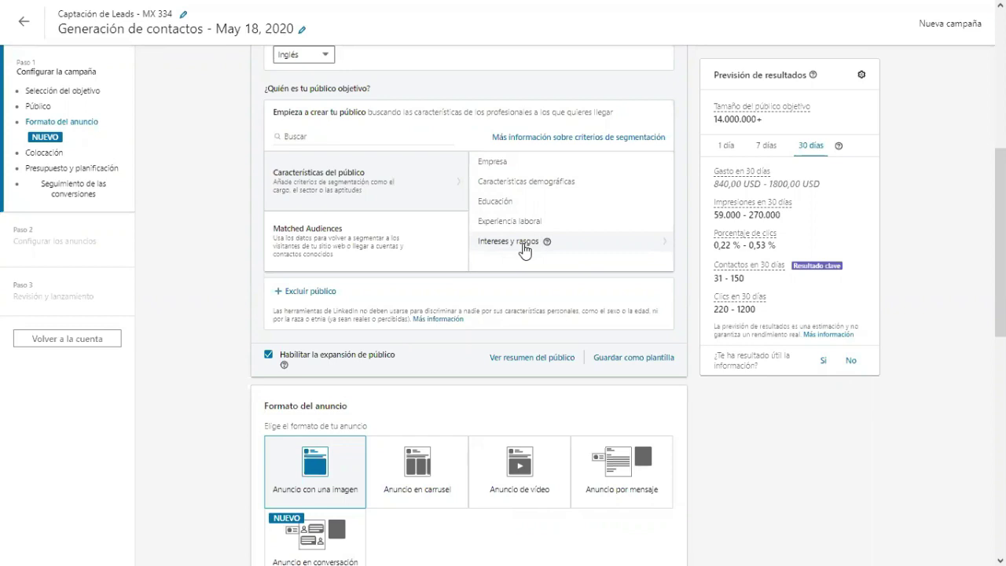
left_click(496, 163)
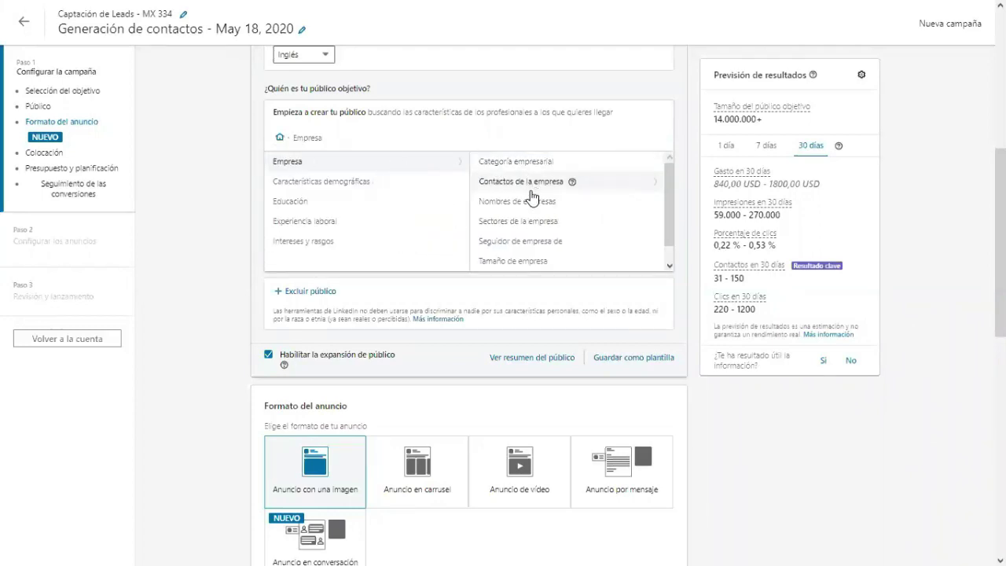
left_click(526, 220)
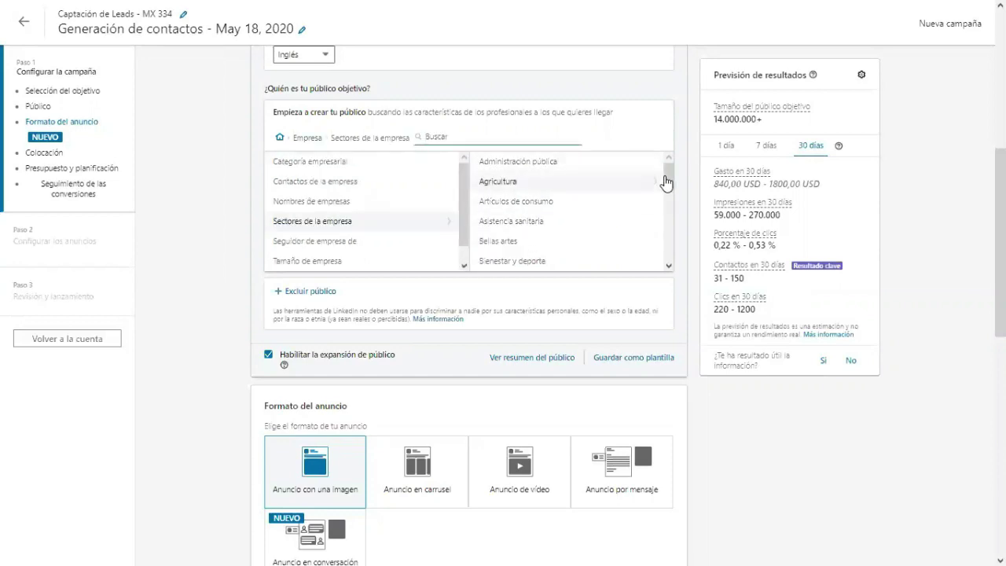
type("constru")
left_click(276, 160)
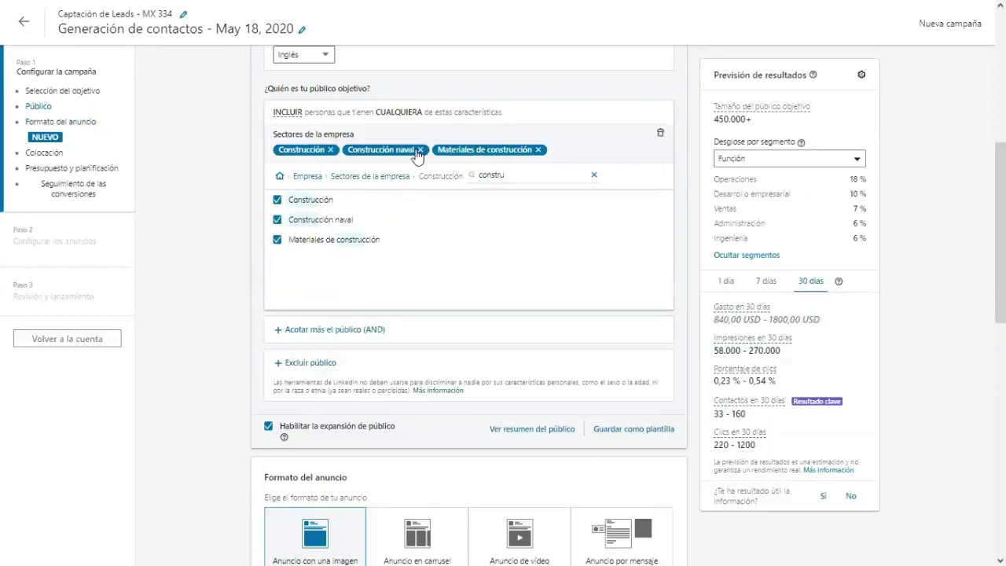
- Add company sizes of 11-50, 51-200, 201-500 and 501-1.000 employees, plus followers of Cneurocoaching, to the included audience
left_click(343, 179)
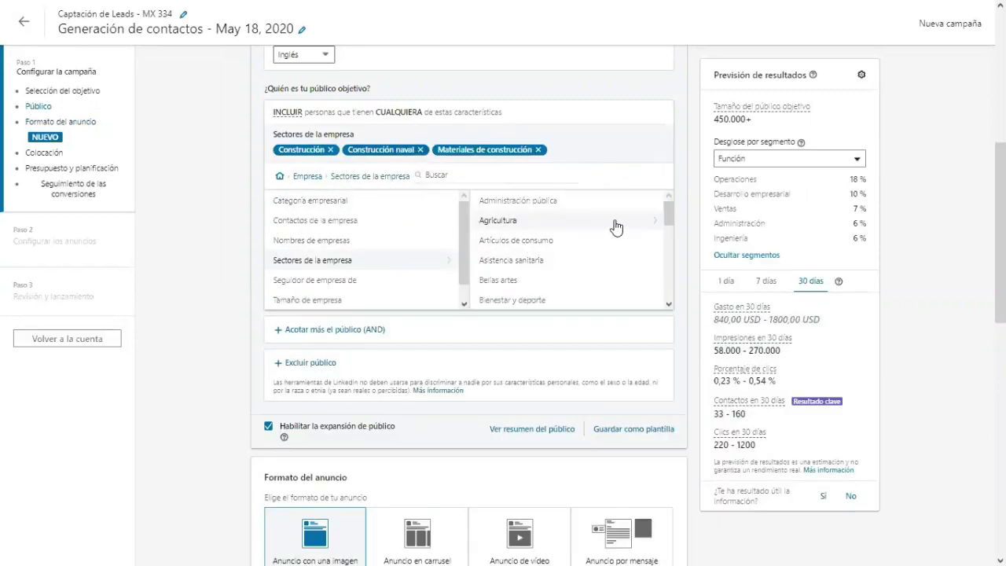
left_click(330, 301)
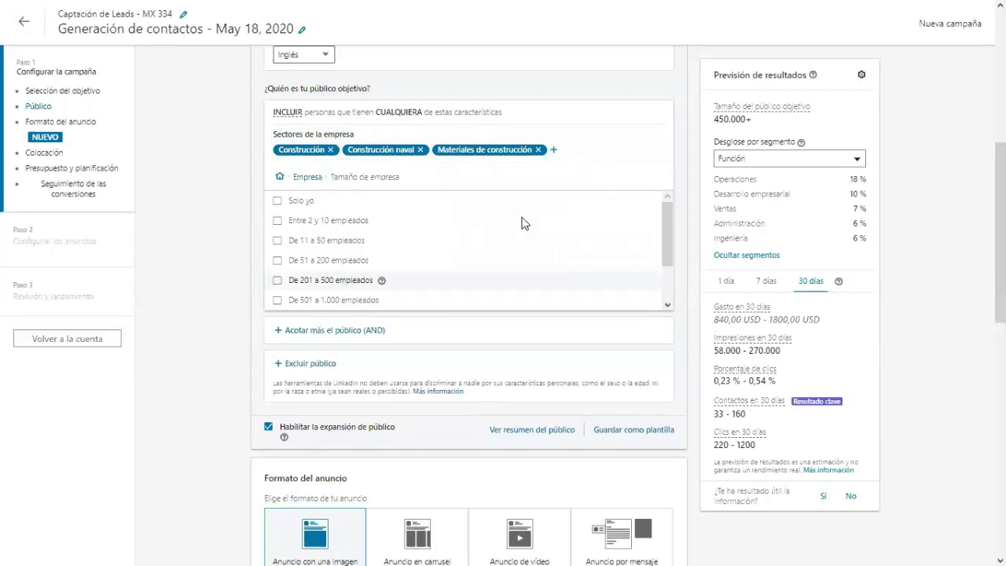
left_click(276, 241)
left_click(276, 298)
left_click(276, 317)
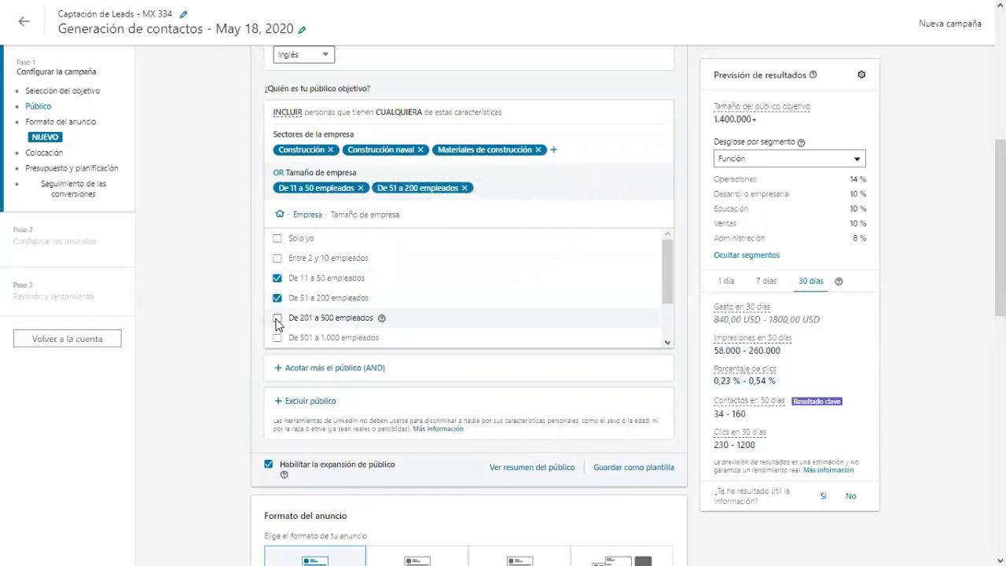
left_click(277, 337)
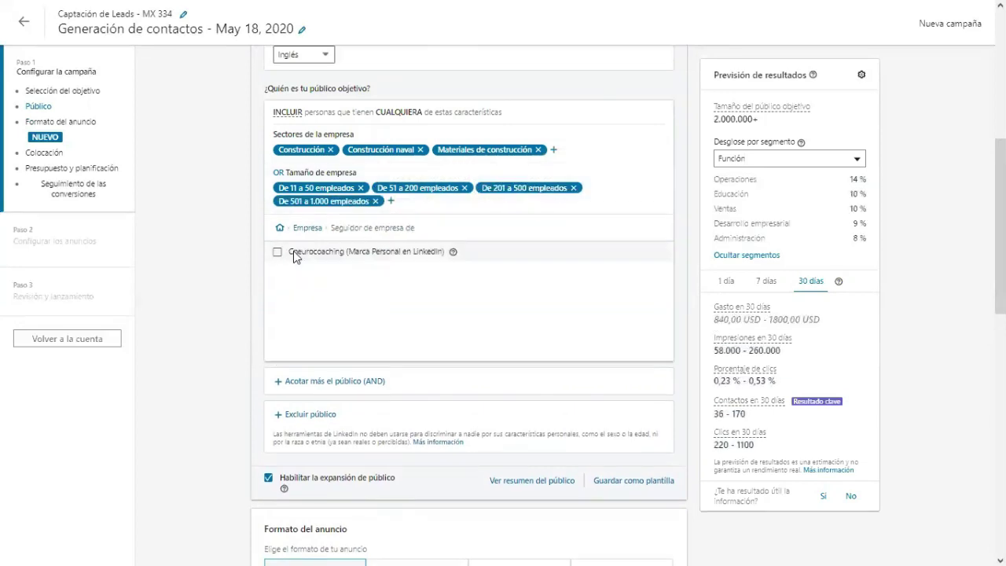
left_click(293, 252)
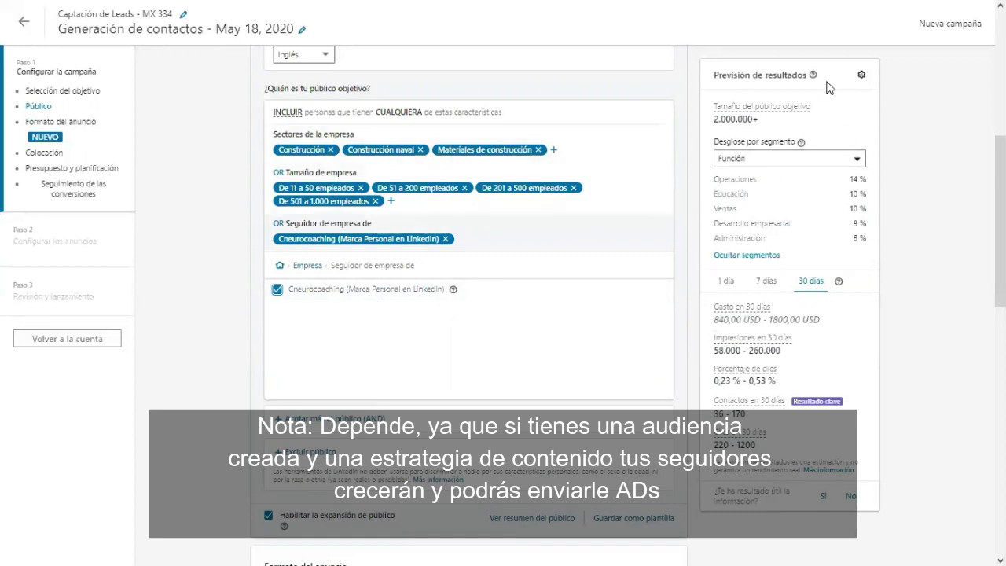
- Examine the demographic, education, work experience, and interests and traits criteria available for audience targeting
left_click(307, 265)
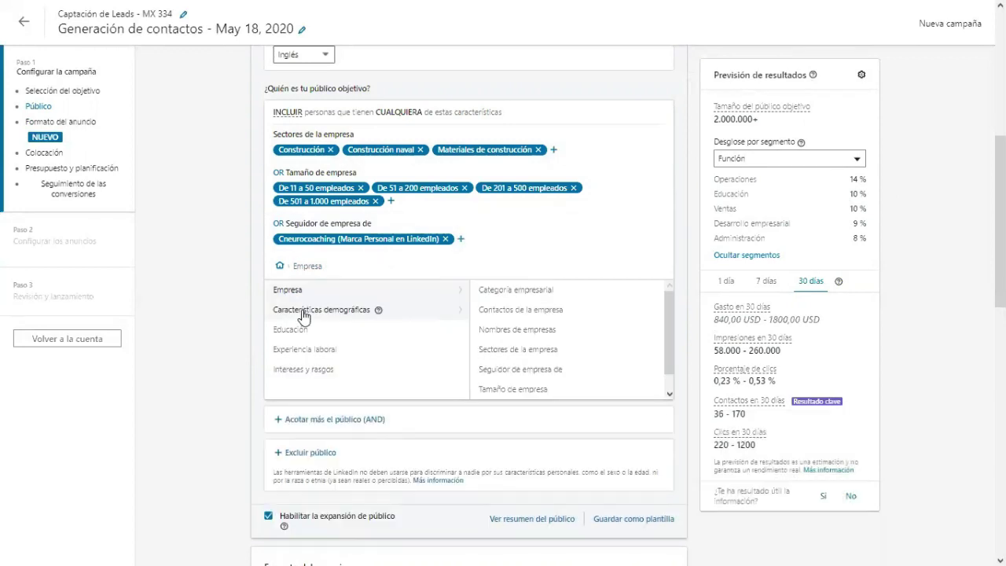
left_click(305, 316)
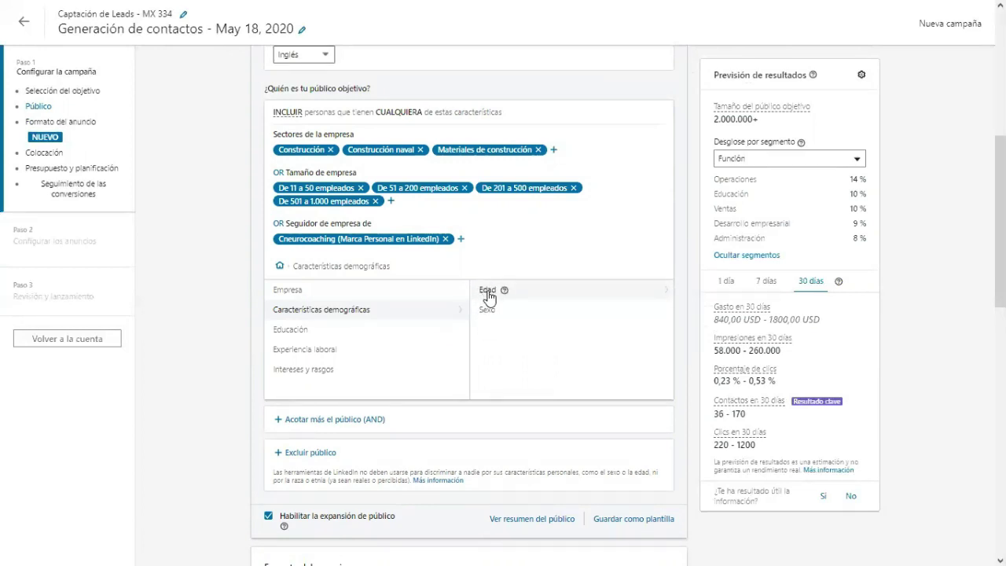
left_click(332, 338)
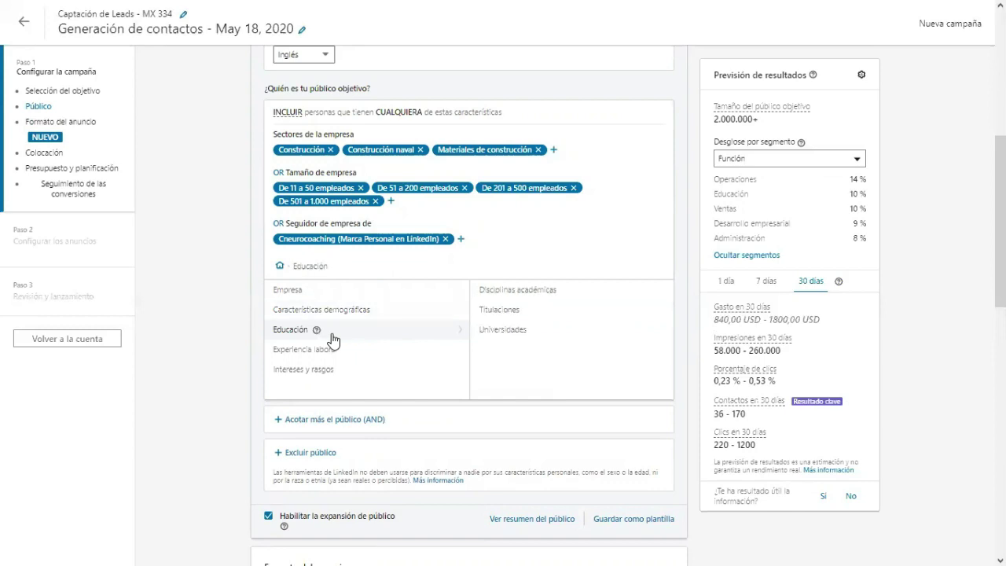
left_click(319, 350)
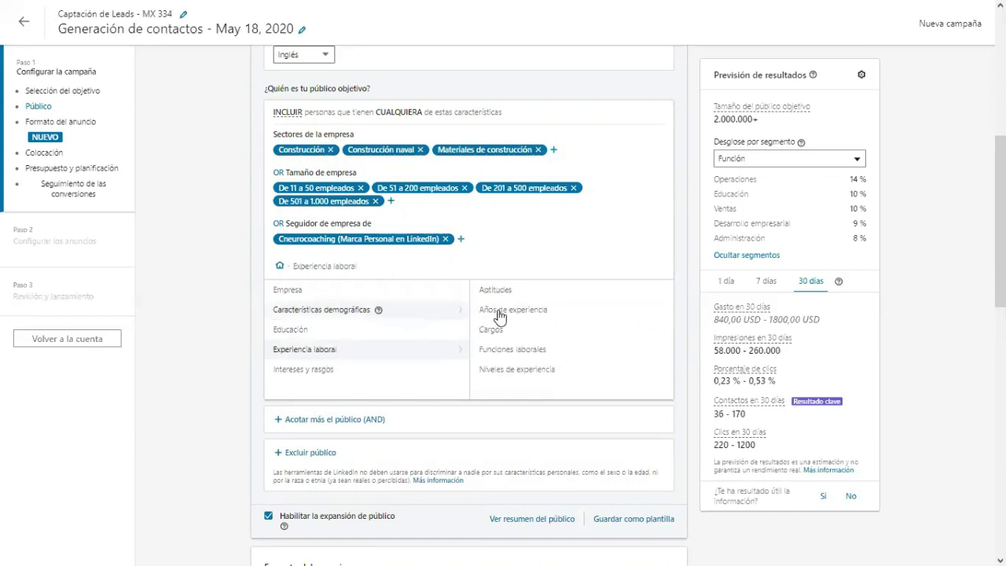
mouse_move(512, 331)
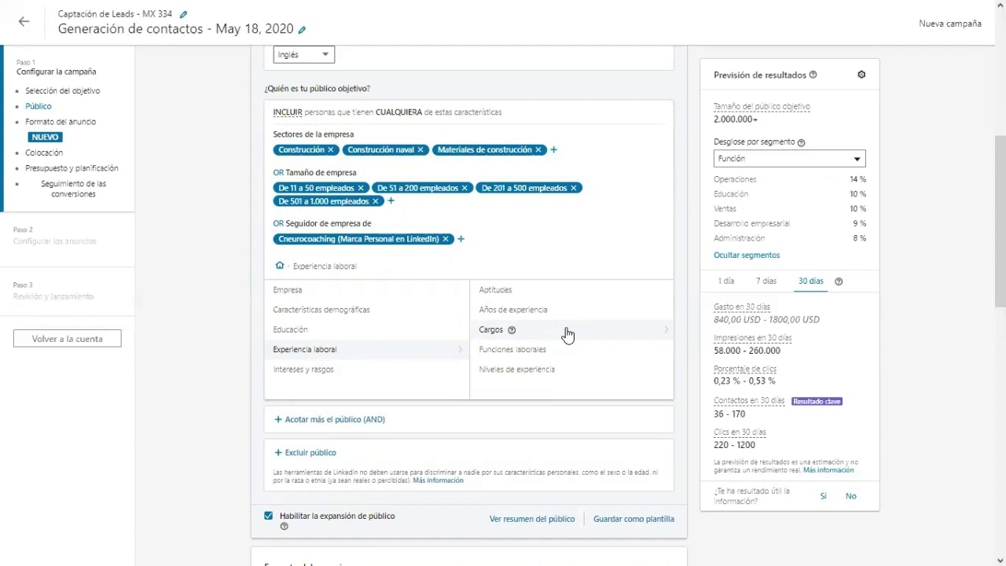
left_click(317, 382)
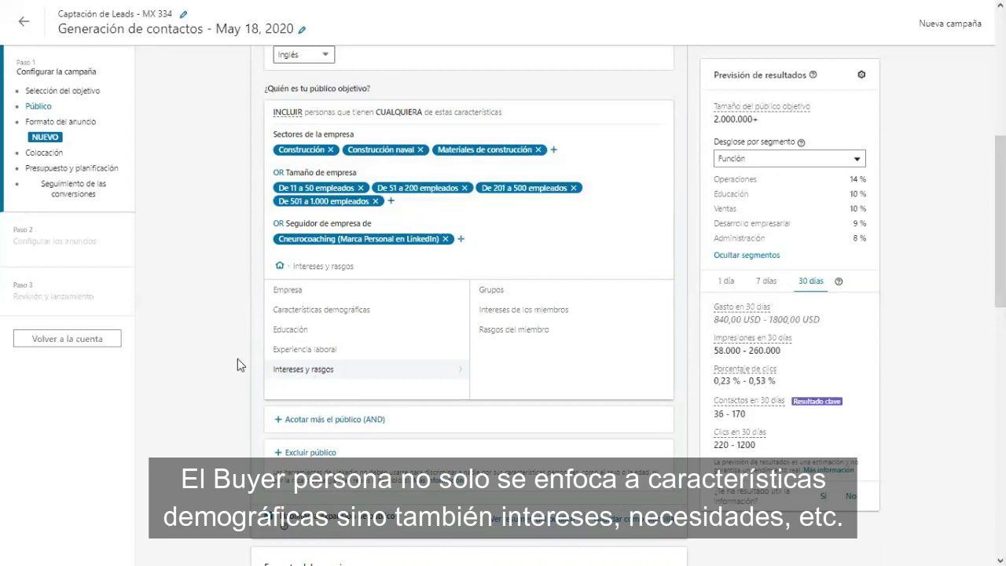
- Open the audience exclusion criteria and review the available ad formats and placement options
scroll(238, 358, "down", 2)
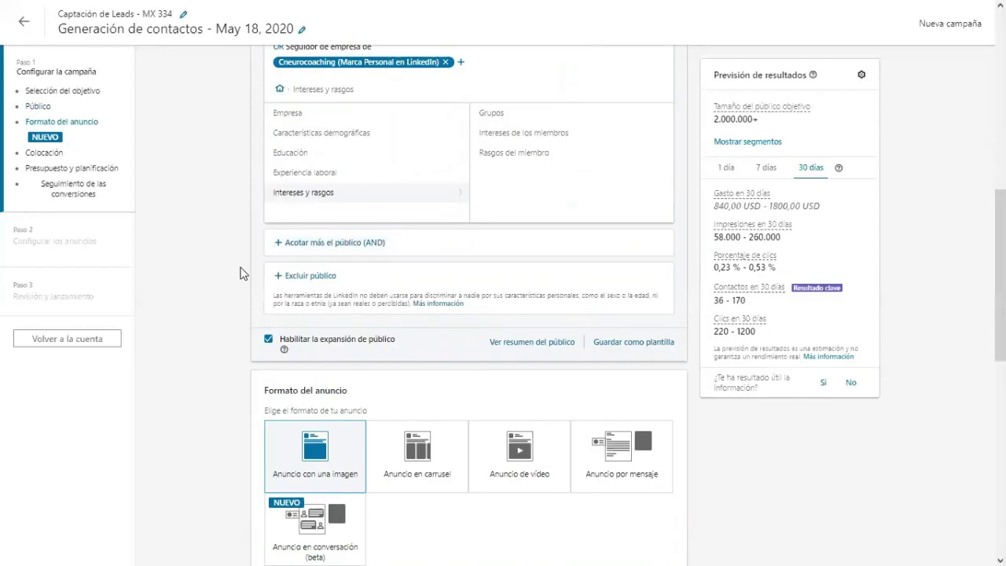
left_click(305, 276)
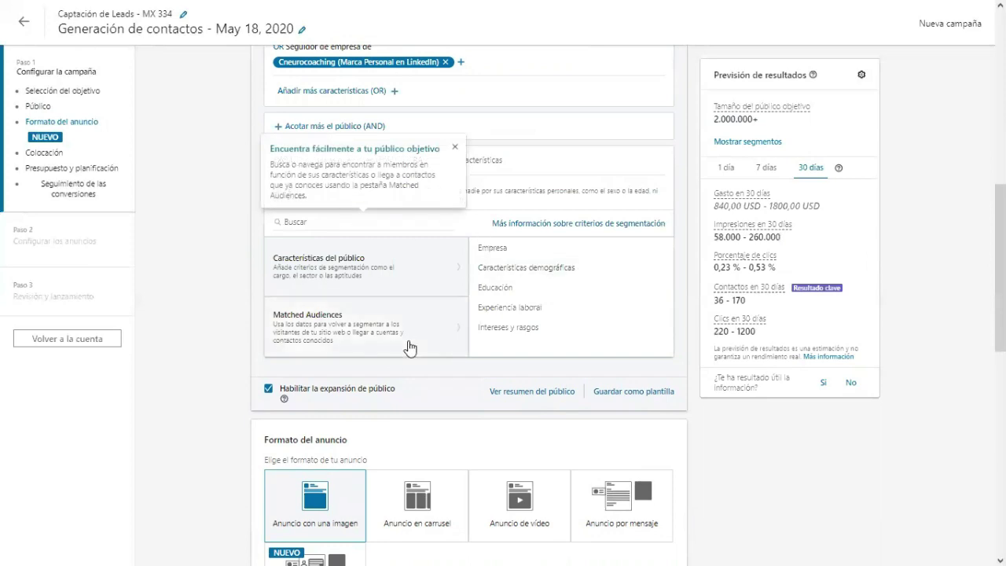
left_click(202, 276)
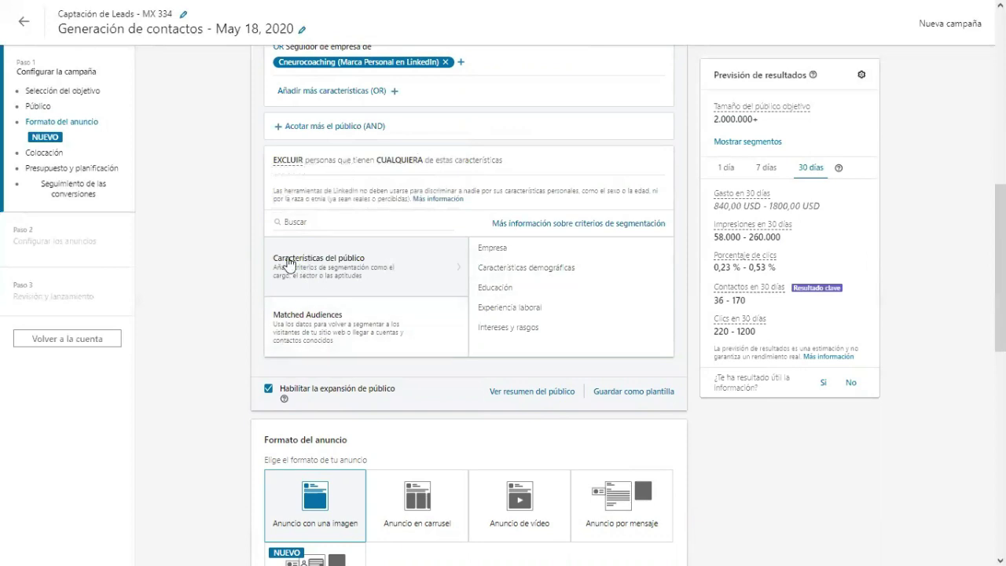
scroll(231, 321, "down", 3)
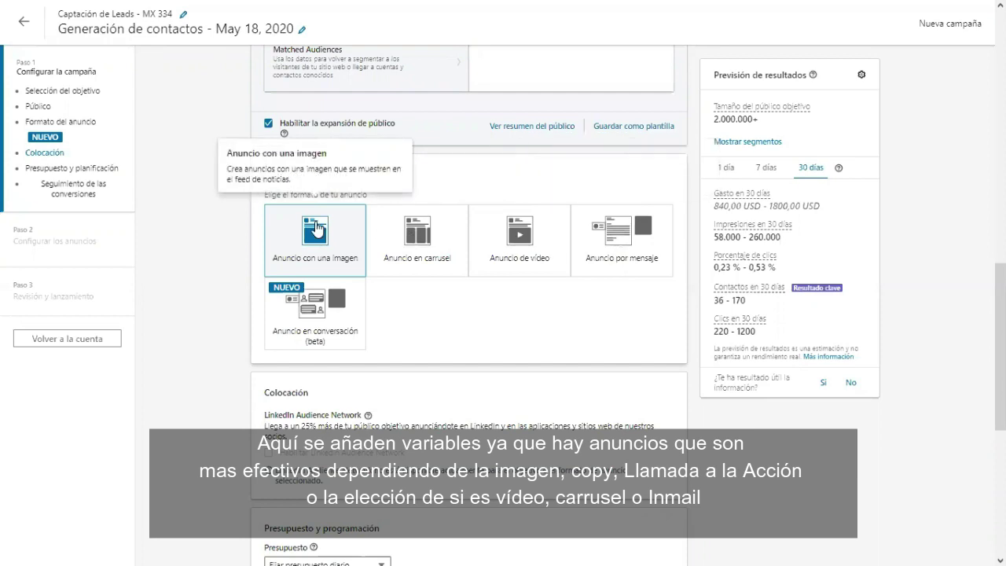
scroll(168, 321, "down", 3)
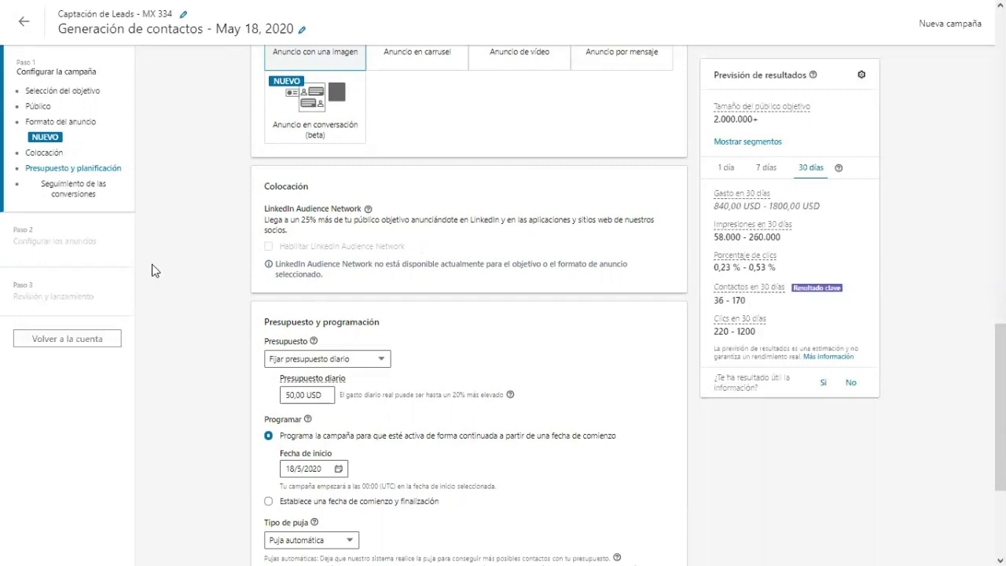
scroll(155, 270, "down", 2)
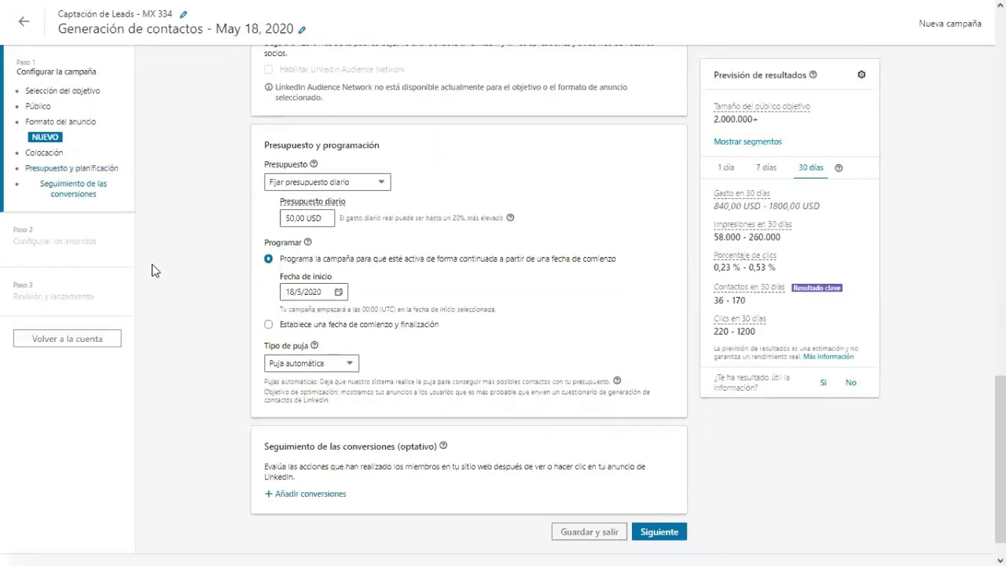
left_click(369, 185)
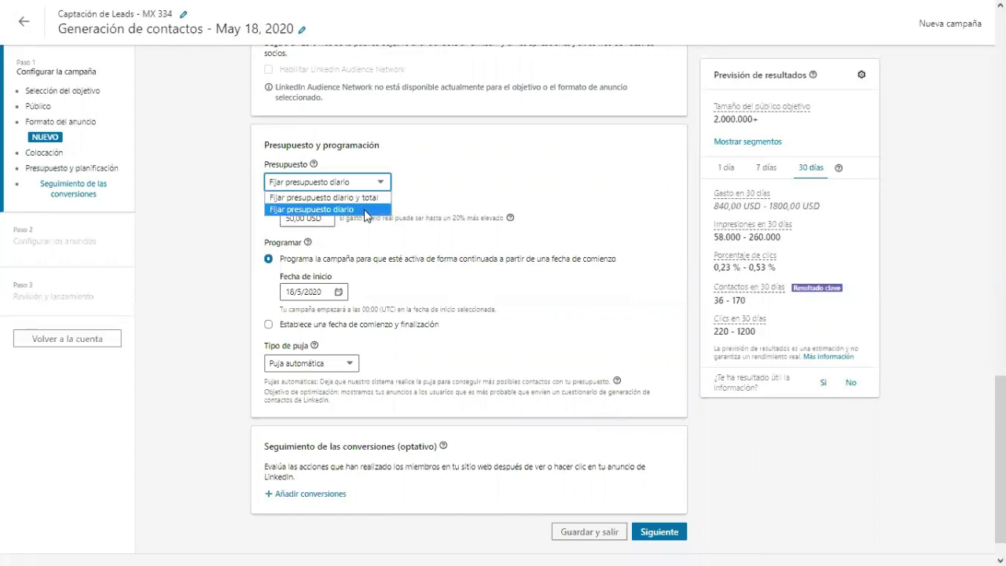
left_click(358, 198)
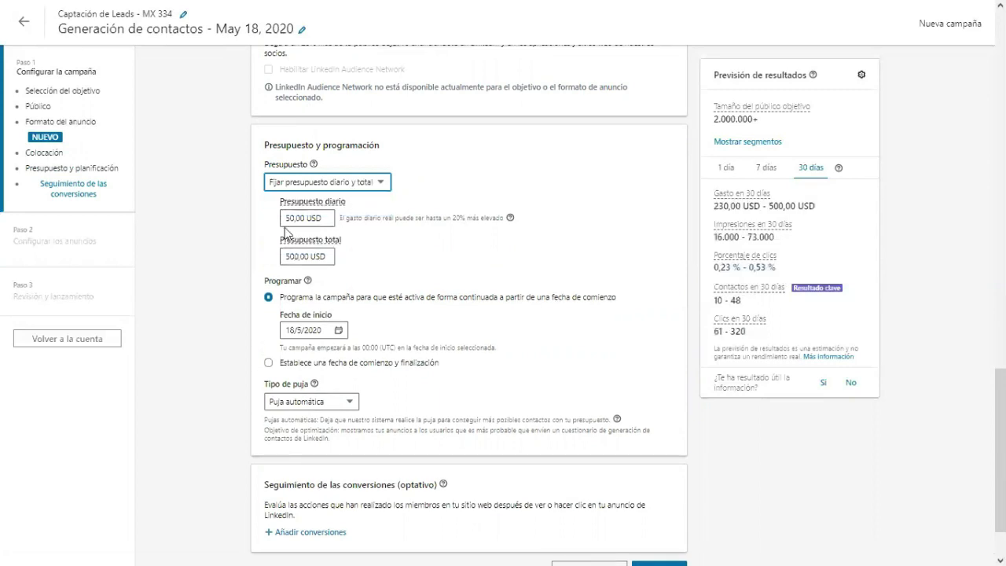
left_click(356, 184)
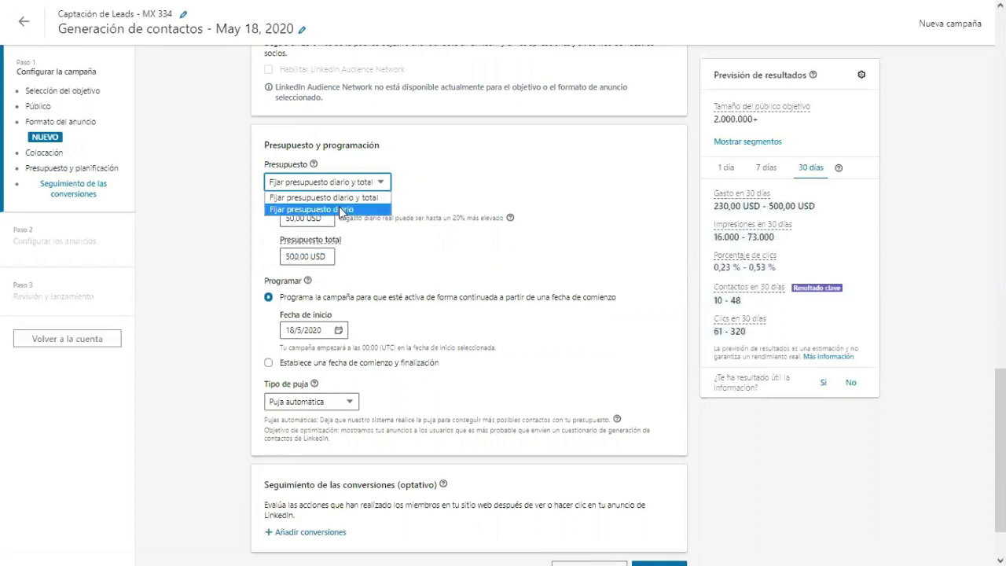
left_click(334, 209)
- Set a 10,00 USD daily budget with a continuous schedule from the start date, and advance to the ad setup
scroll(171, 328, "up", 2)
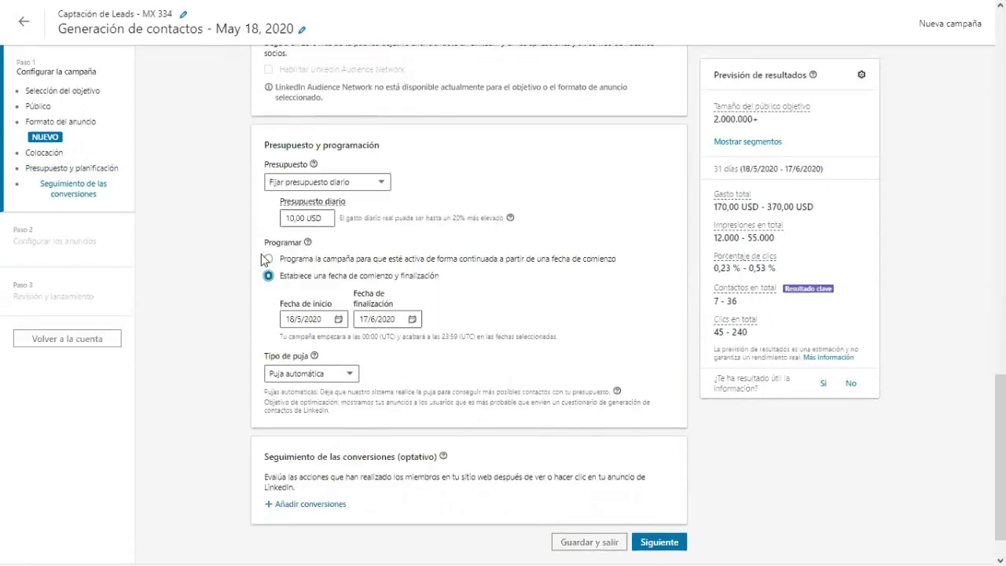
left_click(268, 258)
left_click(310, 334)
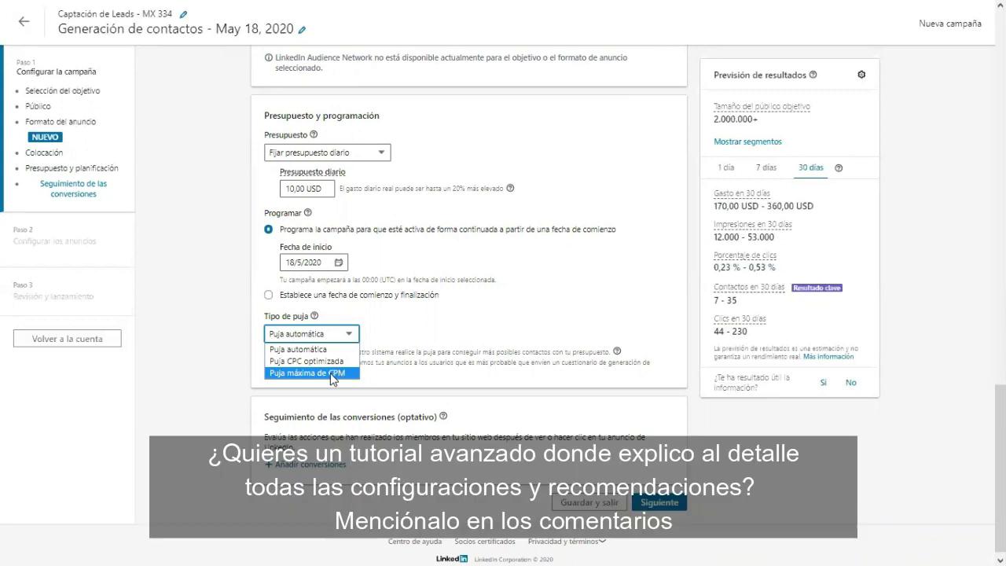
left_click(225, 439)
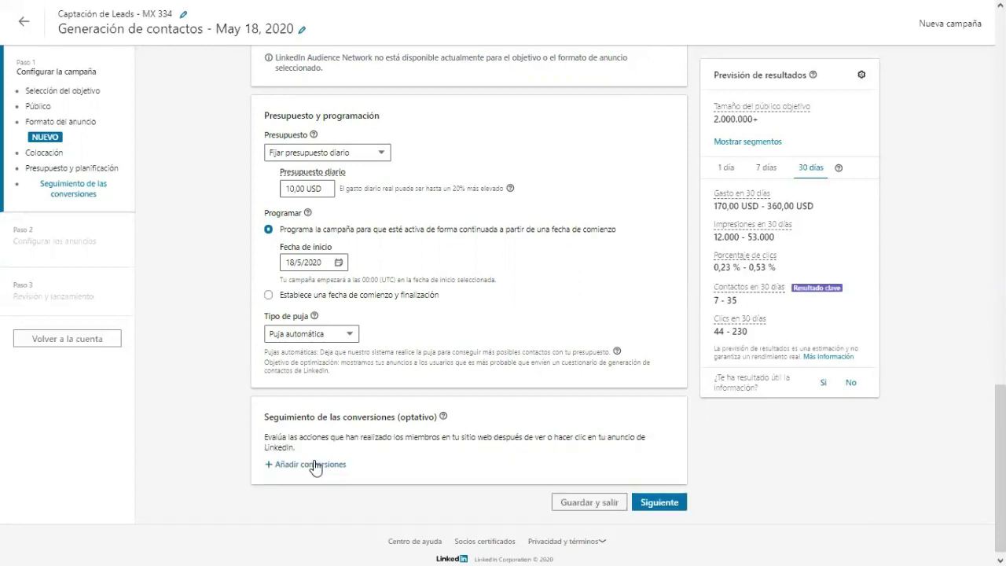
left_click(314, 465)
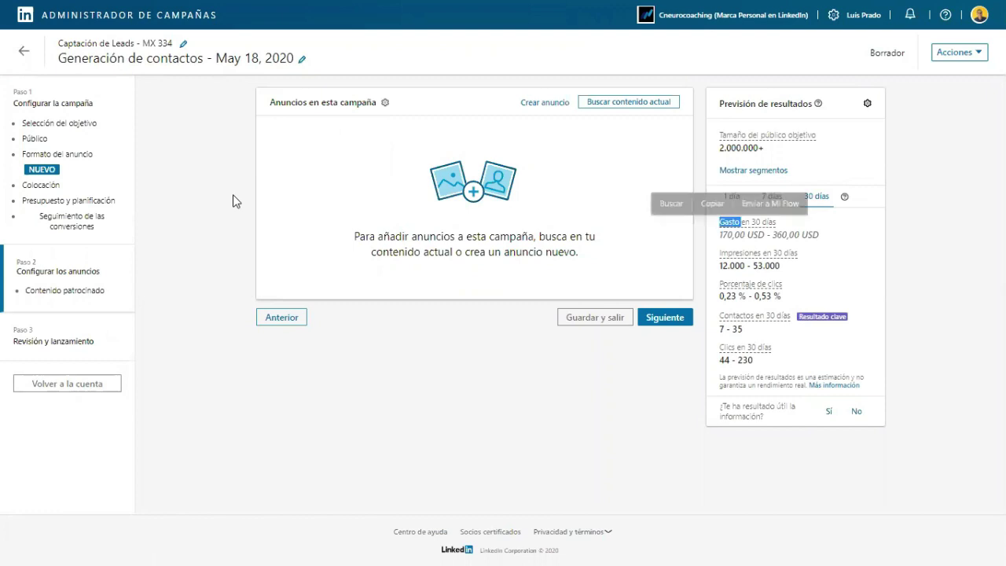
- Start a new ad with introductory text ending "Te ayudará a que más personas te vean, te sigan, interactuen con tu página" and destination URL cneurocoaching.com/cursos-online
left_click(207, 280)
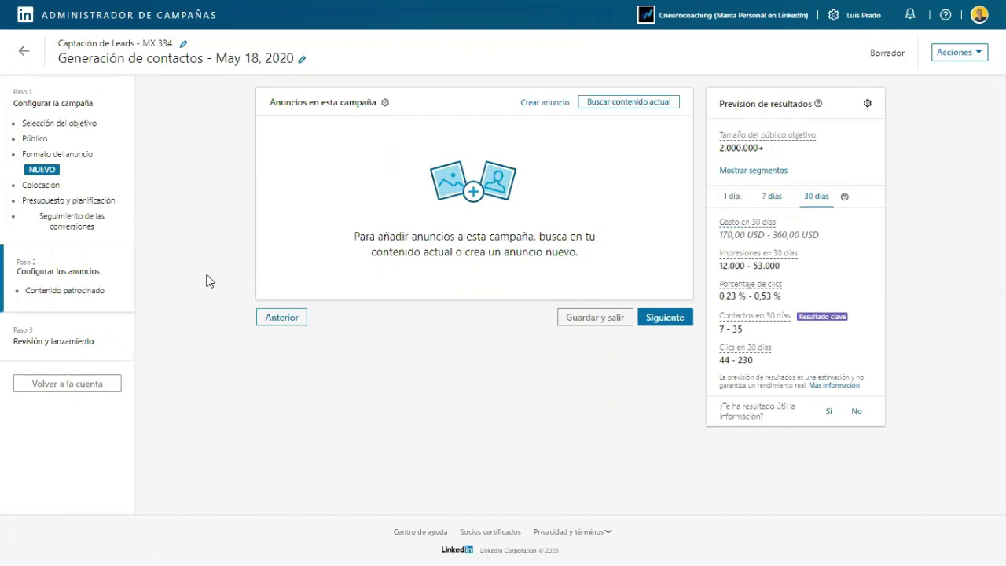
left_click(545, 108)
key("F11")
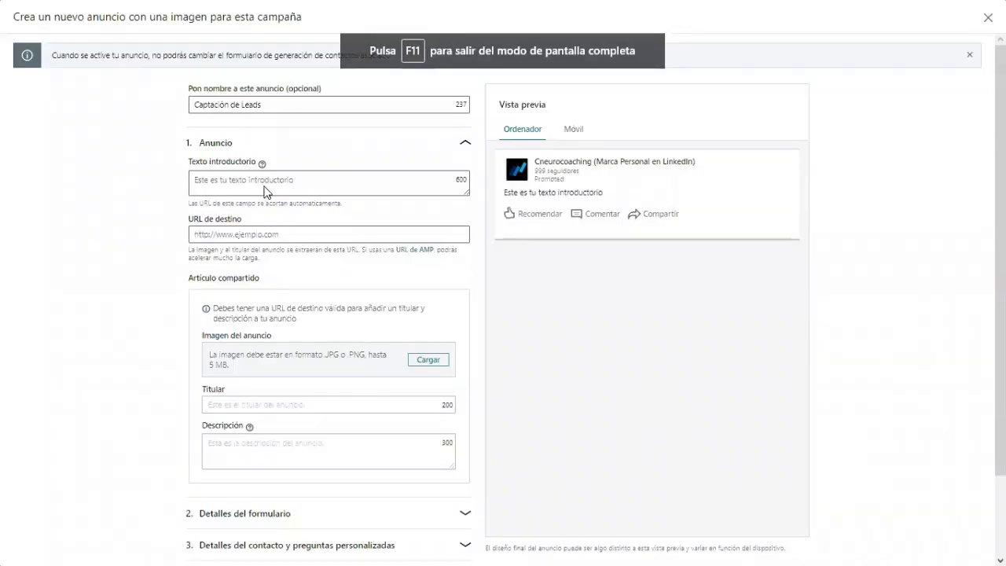
left_click(264, 187)
type("Te ayudaré a que más personas te vean, te sigan, interactúen con tu página")
left_click(246, 234)
key("ctrl+v")
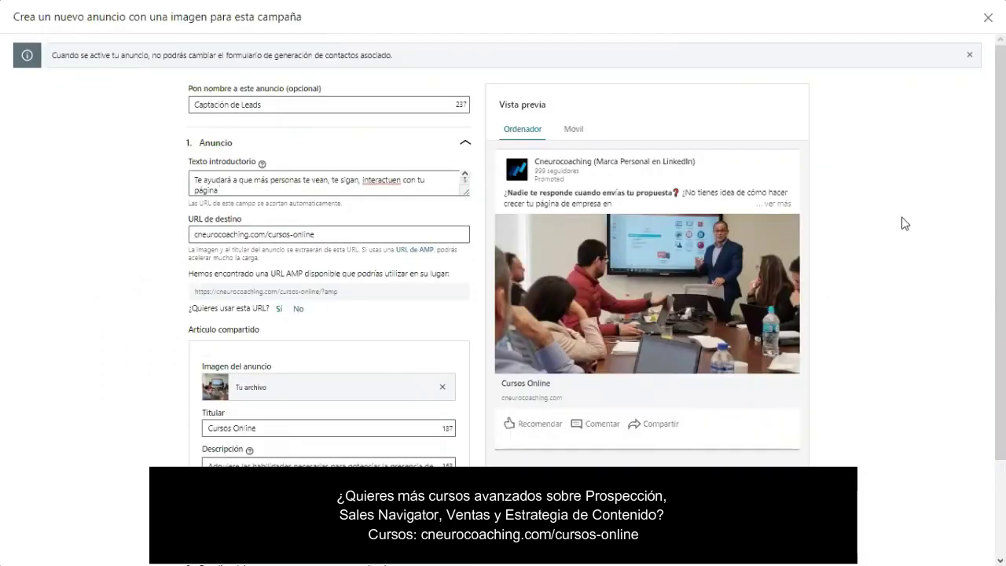
- Extend the ad's headline so that it reads "Cursos Online con 60% de descuento"
triple_click(307, 428)
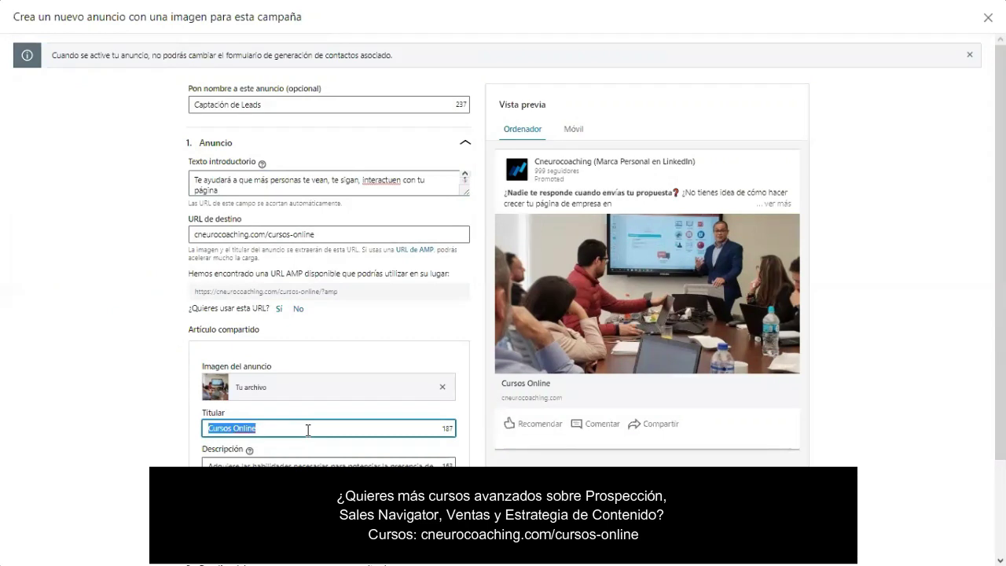
left_click(307, 429)
type("con 60% de descuento")
left_click(168, 462)
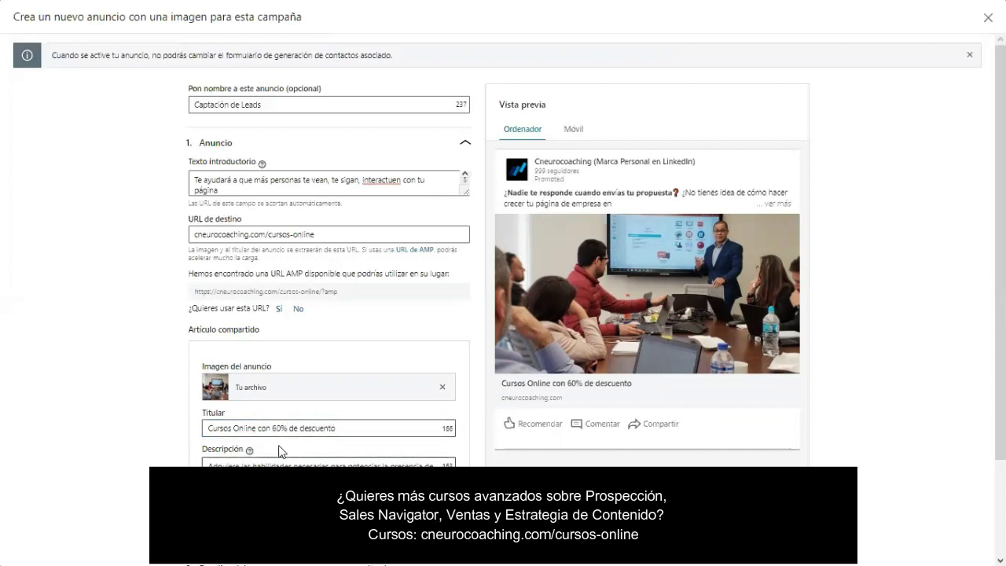
- Replace the ad's image with the file curso de empleo.png from the Imágenes folder
left_click(441, 387)
left_click(428, 390)
left_click(62, 192)
scroll(491, 125, "down", 2)
left_click_drag(490, 125, 490, 224)
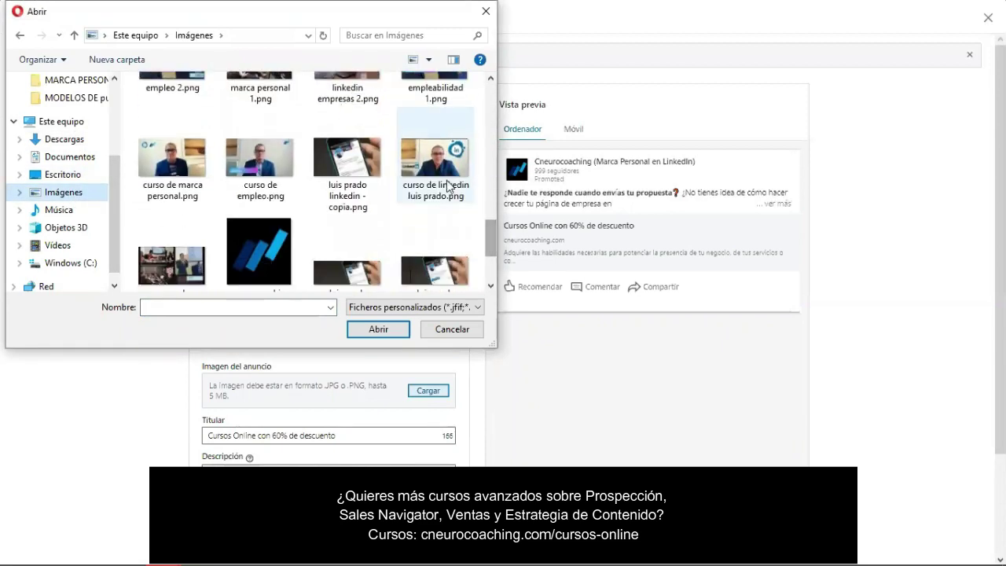
double_click(259, 161)
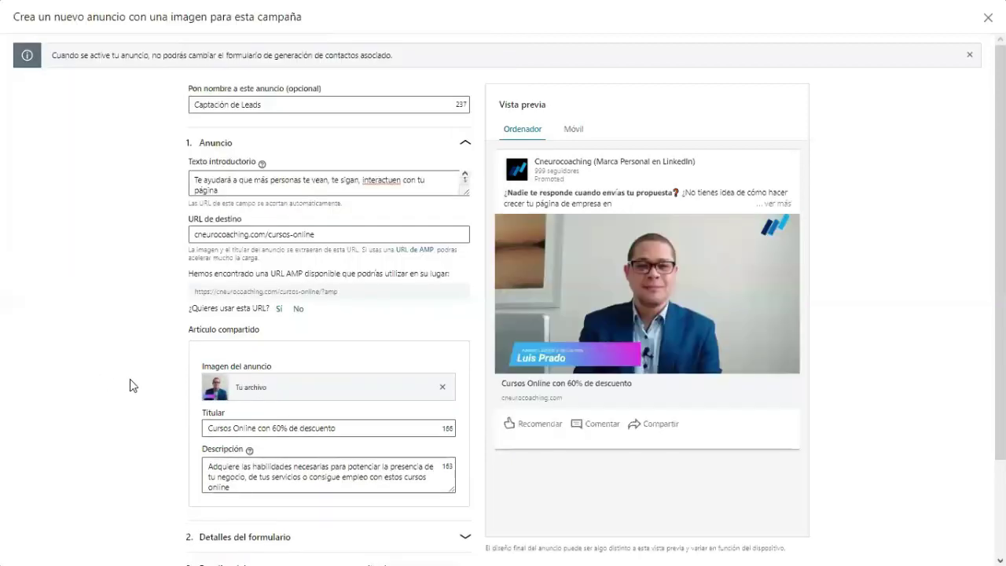
- Set up the lead form's details with the headline "Potencia tu Empresa desde LinkedIn"
scroll(141, 387, "down", 2)
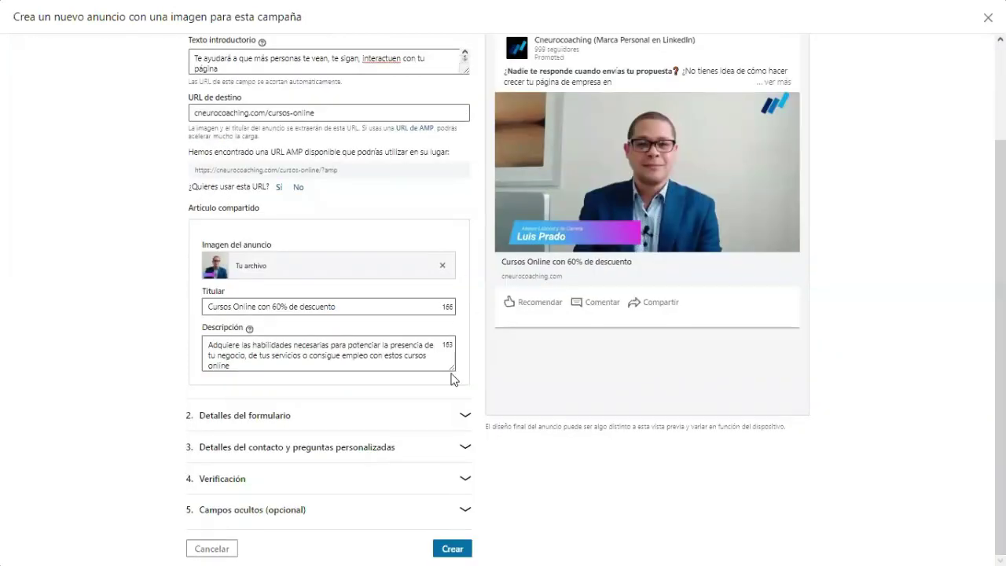
left_click(462, 415)
left_click(299, 139)
key("Escape")
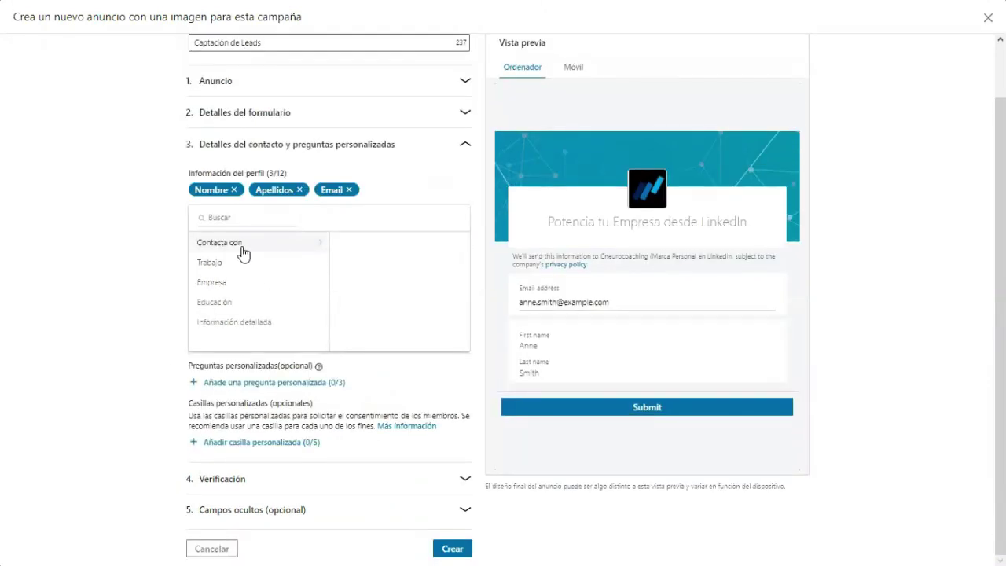
- Add the company's Sector and a further contact field to the profile information requested in the lead form
left_click(212, 298)
left_click(343, 258)
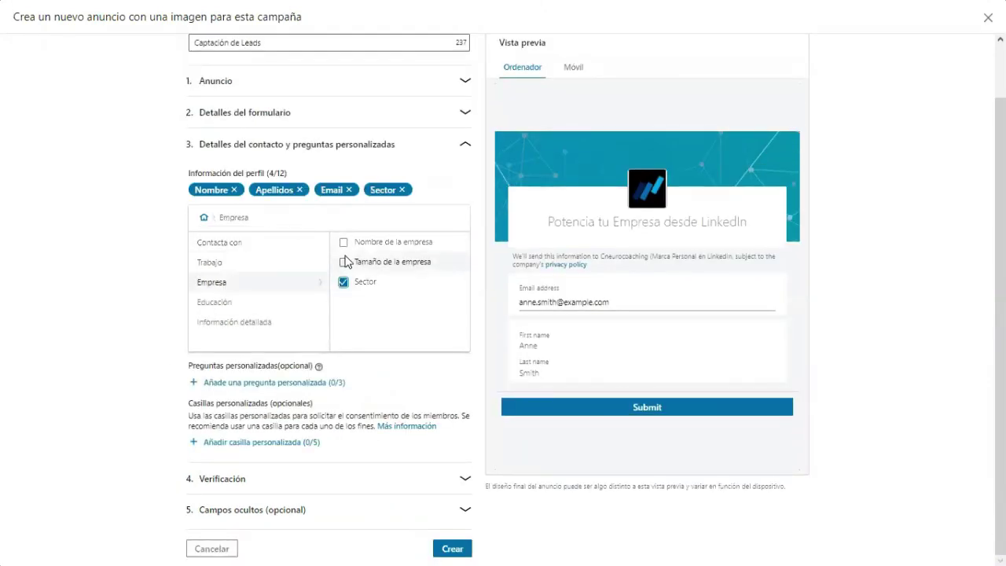
left_click(212, 261)
left_click(219, 242)
scroll(344, 297, "down", 1)
left_click(343, 272)
scroll(465, 314, "down", 2)
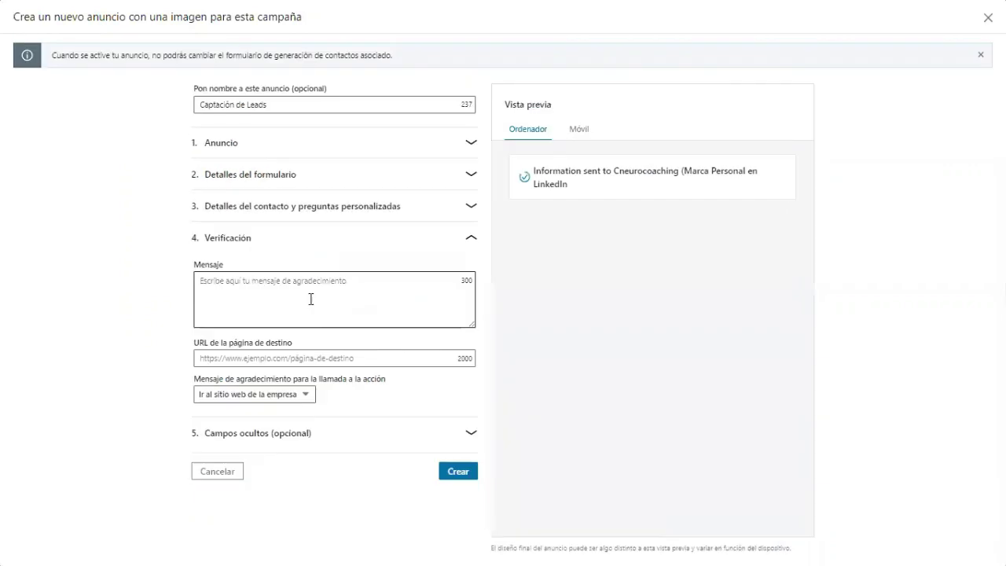
- Write the form's thank-you message as "¡¡Gracias!! ¡¡Te estaremos contactando a lo pronto!!"
type("Muchas gracias!! Te estaremos cone")
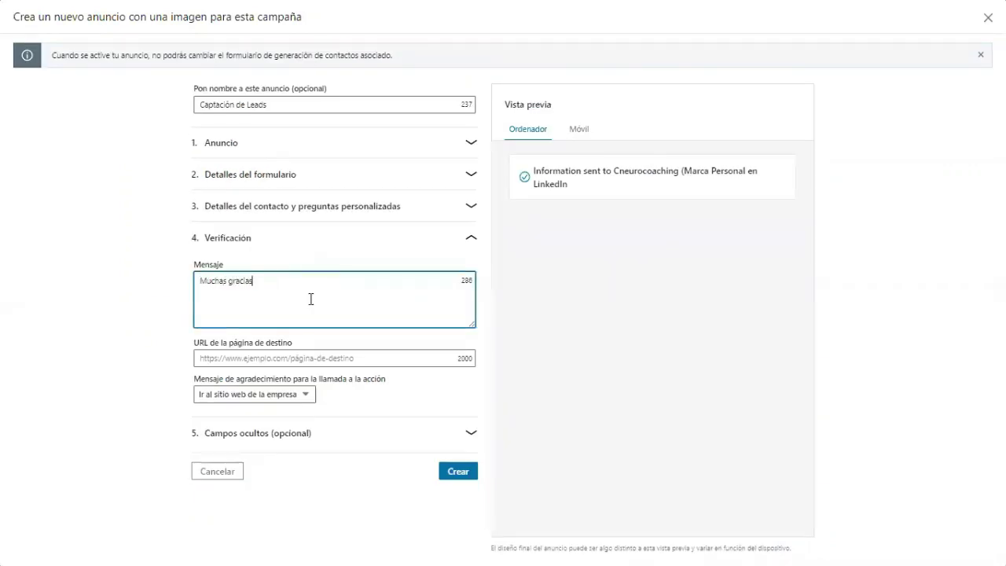
key("BackSpace")
type("tactando a lo pronto!!")
left_click(260, 280)
type("¡¡")
key("Home")
type("¡¡")
key("Delete")
key("Delete")
key("Delete")
key("Delete")
key("Delete")
key("Delete")
key("Delete")
key("Delete")
type("G")
left_click(260, 357)
type("https://cneuro")
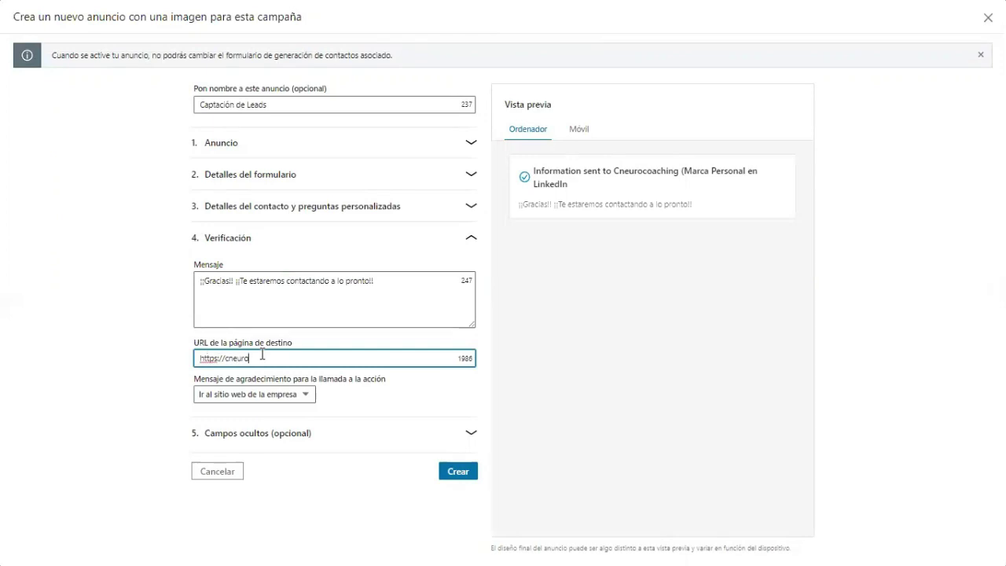
type("coaching.com/final-leads")
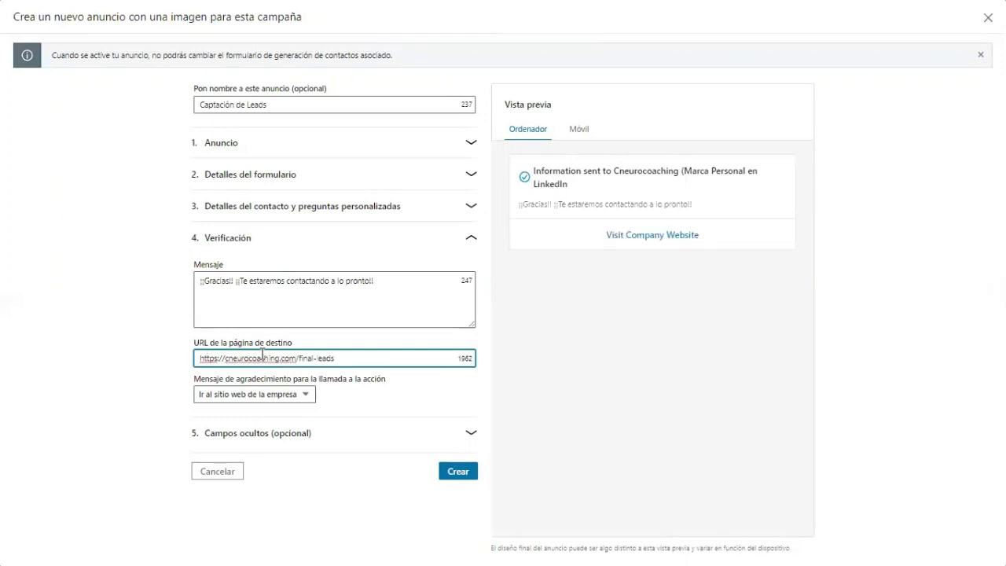
left_click(254, 394)
left_click(251, 409)
- Create the ad and advance the campaign to its review and launch stage
left_click(458, 470)
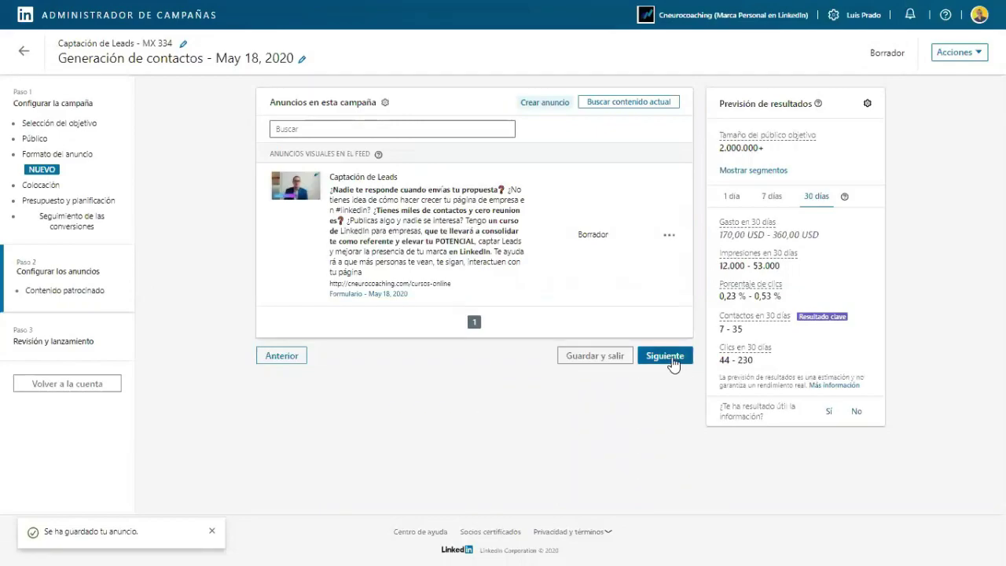
left_click(664, 355)
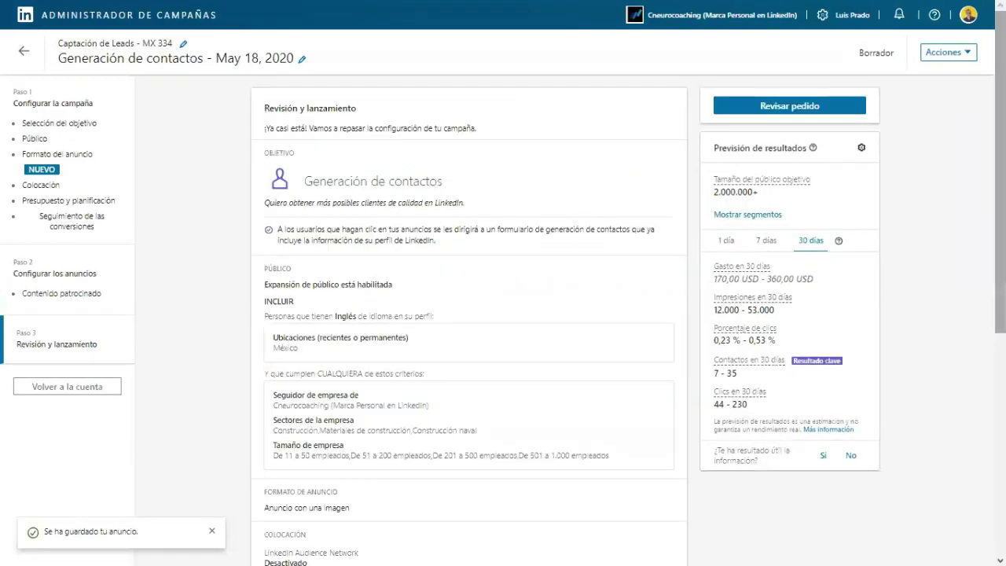